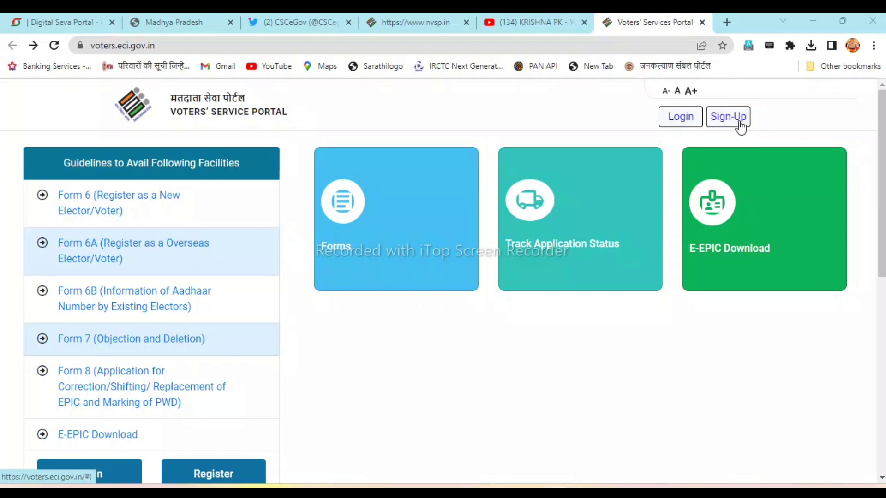
# - View the sign-up page for mobile number registration and return to the Voters' Service Portal
pyautogui.click(739, 123)
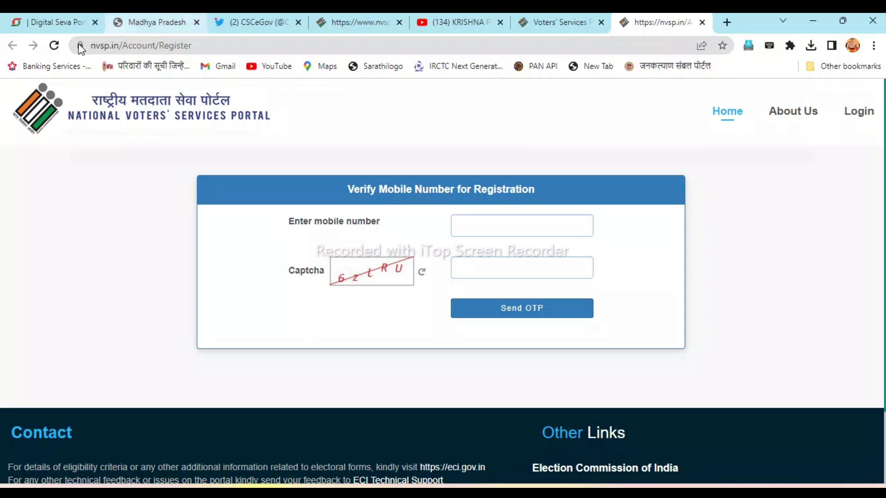
pyautogui.click(576, 17)
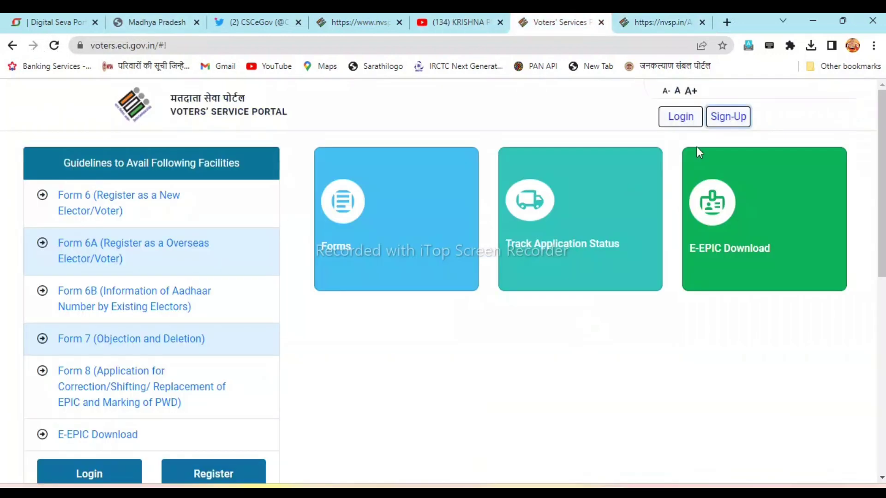
# - Open the portal's login form and try to verify the displayed captcha text
pyautogui.click(681, 118)
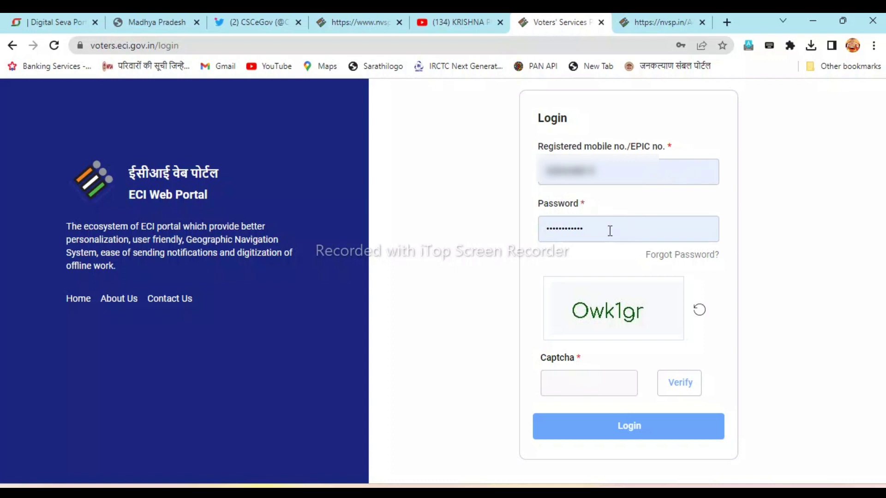
pyautogui.click(597, 385)
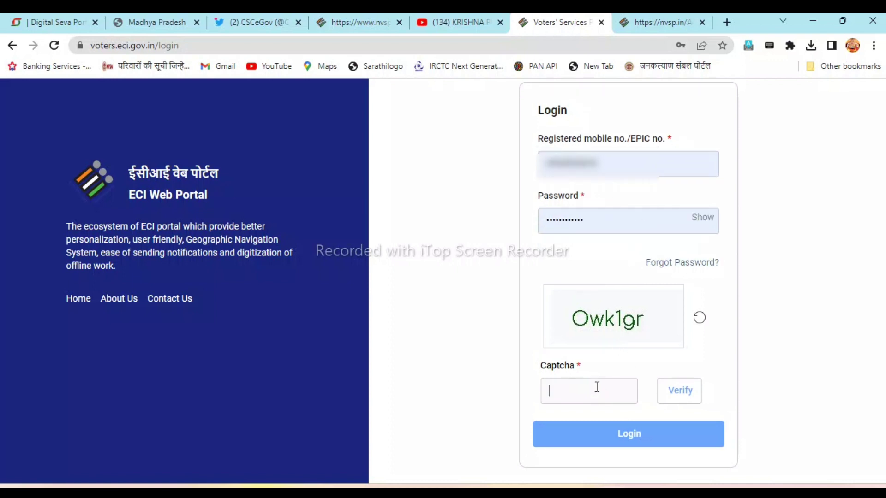
pyautogui.write('Owk1gr')
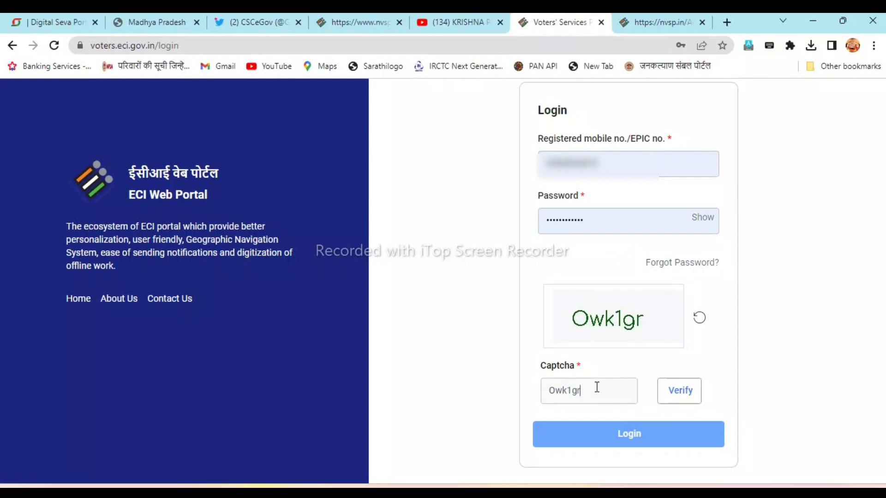
pyautogui.click(684, 395)
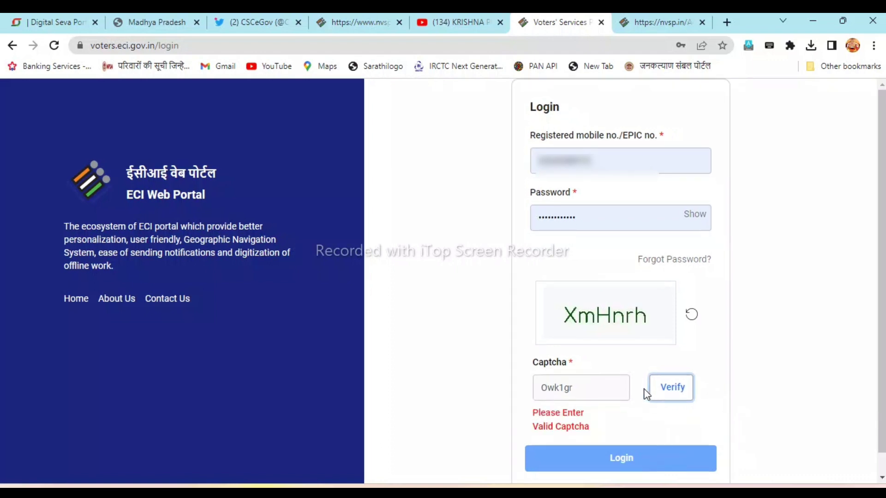
# - Replace the captcha entry with the newly displayed text, verify it and log in to the portal
pyautogui.doubleClick(604, 388)
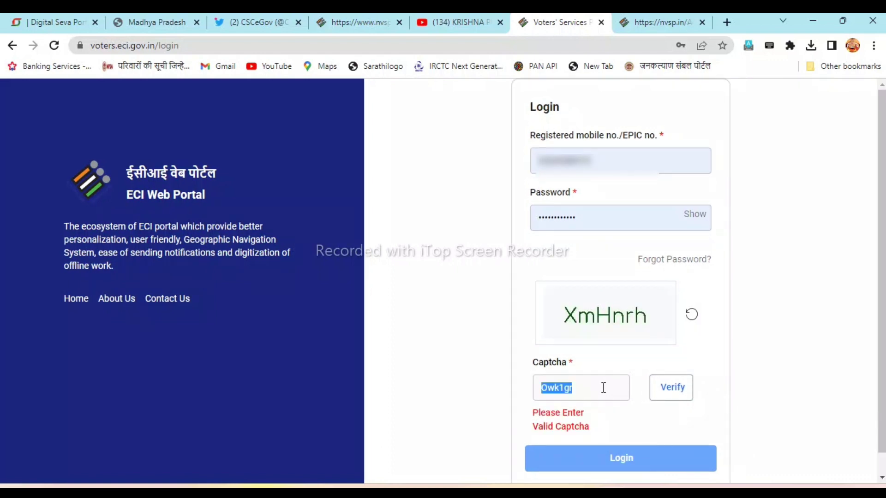
pyautogui.write('XmHnrh')
pyautogui.click(666, 396)
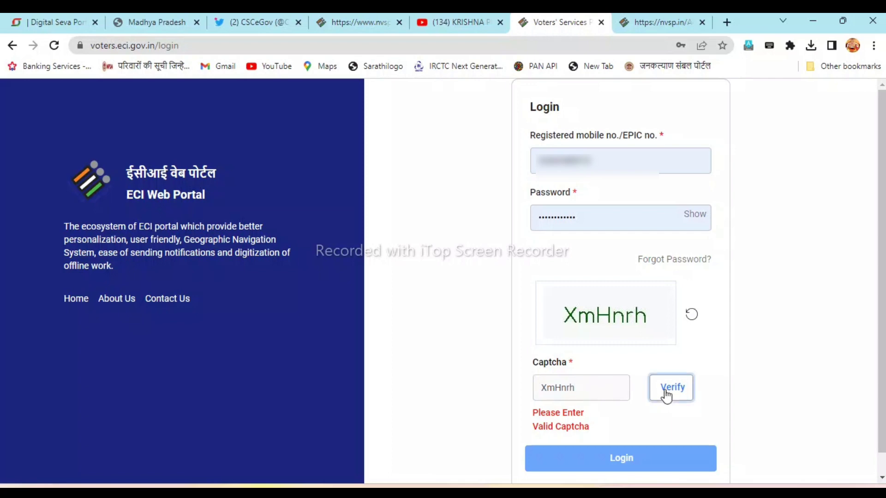
pyautogui.click(628, 436)
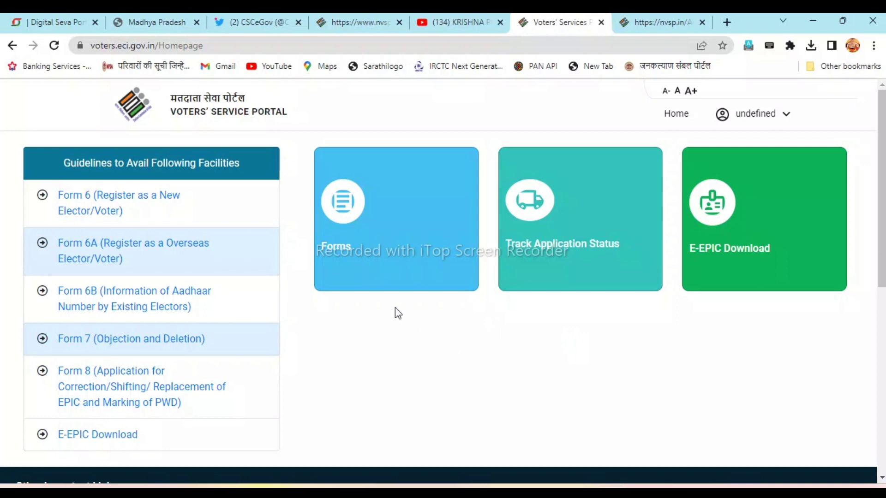
# - Open Form 8 for shifting, correction, EPIC replacement or PwD marking from the portal's forms
pyautogui.click(358, 238)
pyautogui.click(342, 253)
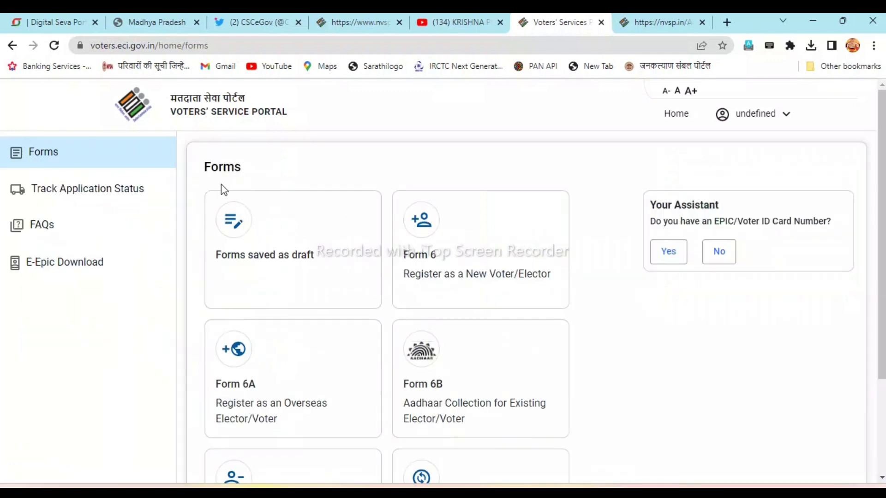
pyautogui.scroll(-2, 586, 312)
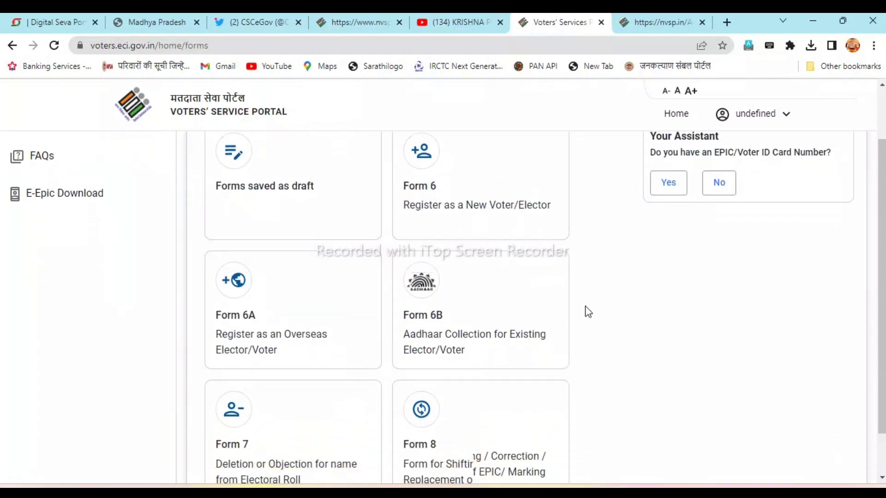
pyautogui.scroll(-1, 588, 312)
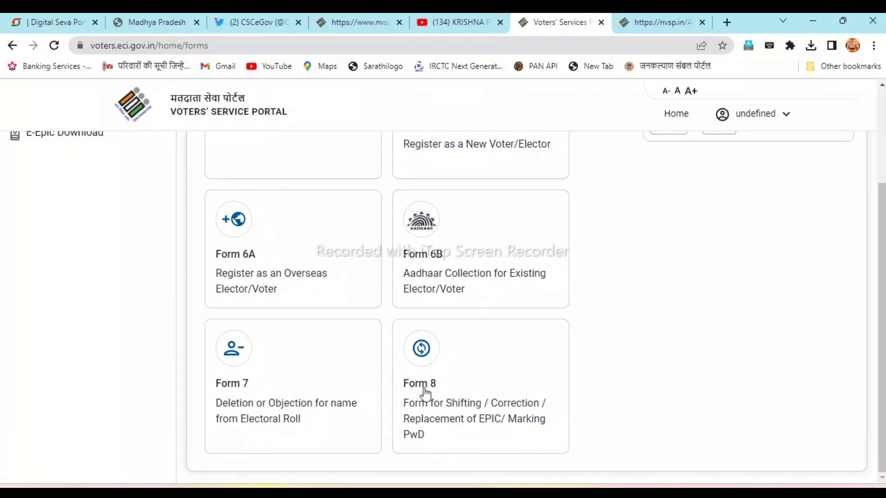
pyautogui.click(446, 402)
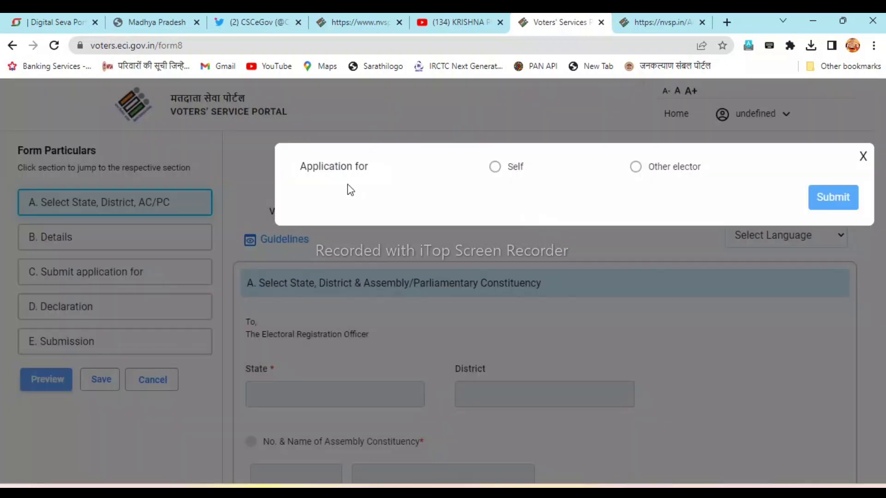
# - Set the Form 8 application to be for Self and submit the choice with the prefilled EPIC number
pyautogui.moveTo(300, 166); pyautogui.dragTo(313, 167)
pyautogui.moveTo(392, 175); pyautogui.dragTo(425, 178)
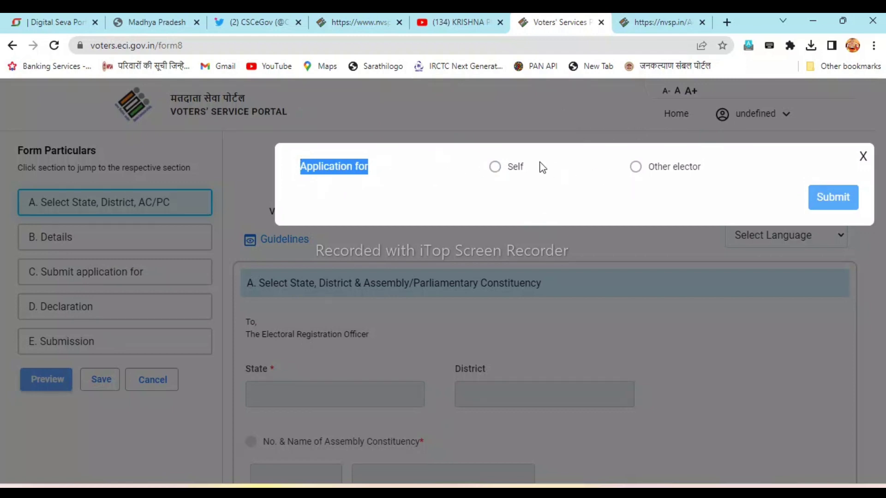
pyautogui.click(498, 170)
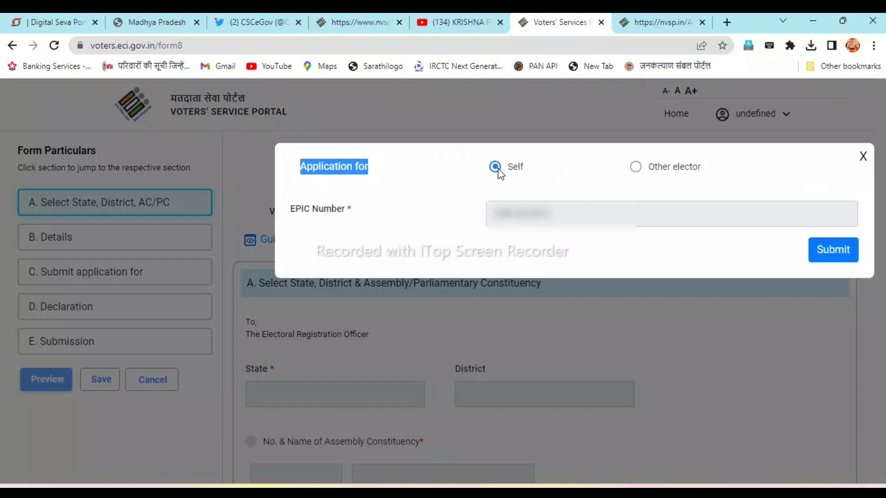
pyautogui.click(637, 169)
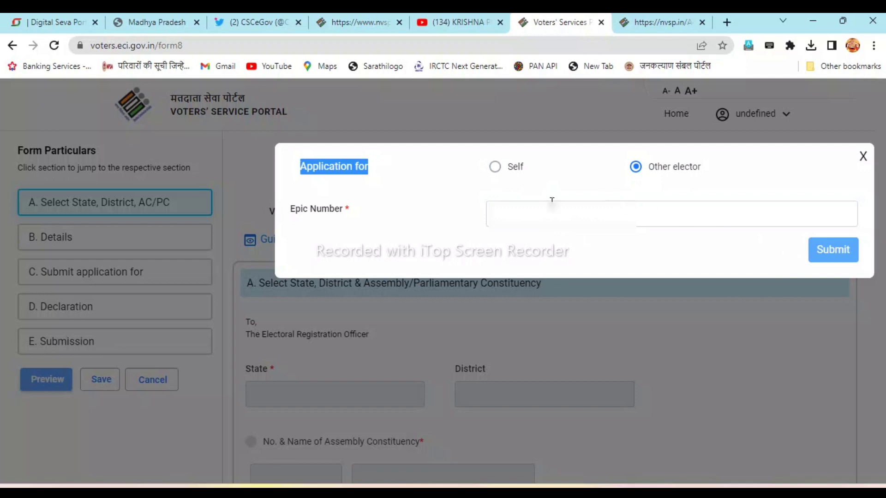
pyautogui.click(495, 167)
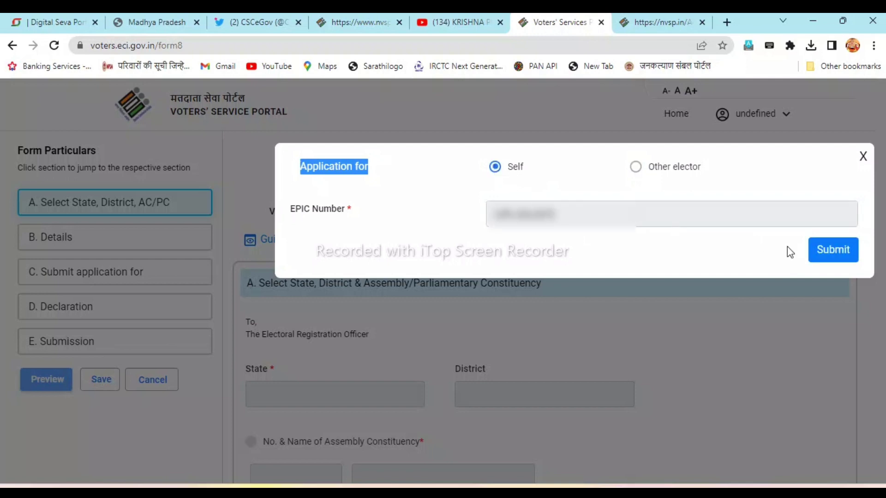
pyautogui.click(829, 249)
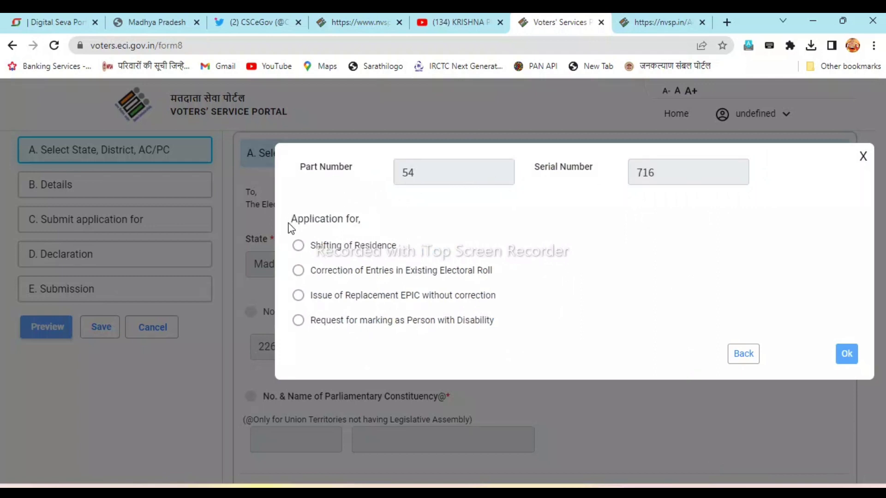
# - Choose Issue of Replacement EPIC without correction as the application type and confirm it
pyautogui.moveTo(288, 229); pyautogui.dragTo(398, 221)
pyautogui.click(398, 222)
pyautogui.click(303, 295)
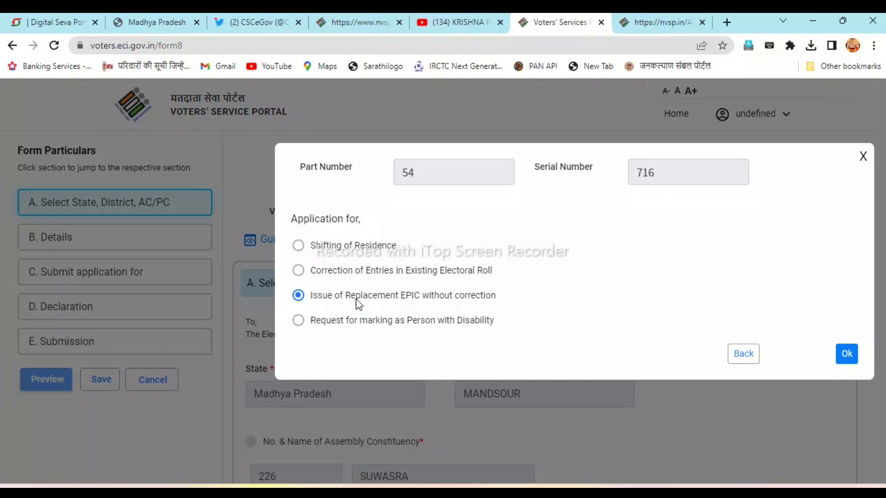
pyautogui.click(299, 271)
pyautogui.click(298, 296)
pyautogui.click(299, 272)
pyautogui.click(299, 297)
pyautogui.click(847, 356)
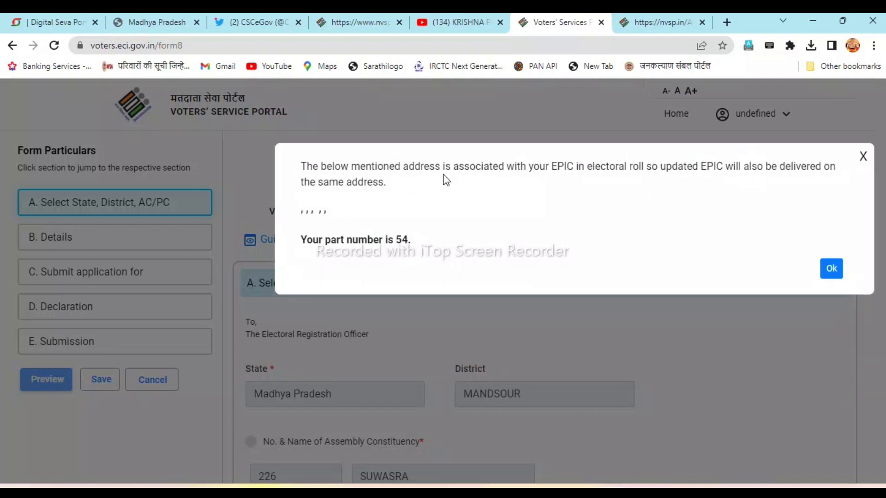
# - Read and accept the notice about the address where the updated EPIC is delivered
pyautogui.moveTo(300, 167); pyautogui.dragTo(350, 167)
pyautogui.click(493, 221)
pyautogui.click(832, 269)
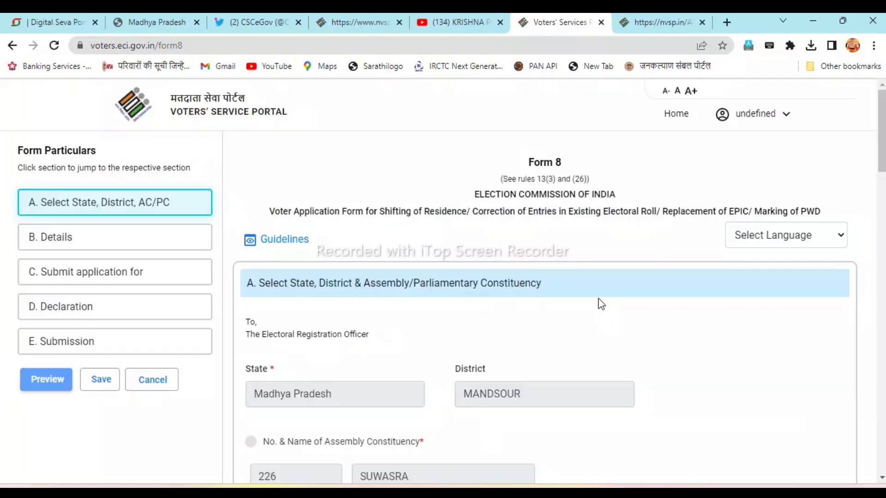
# - Look through all sections of Form 8, from the constituency selection down to the submission captcha
pyautogui.scroll(-1, 632, 325)
pyautogui.scroll(-10, 633, 330)
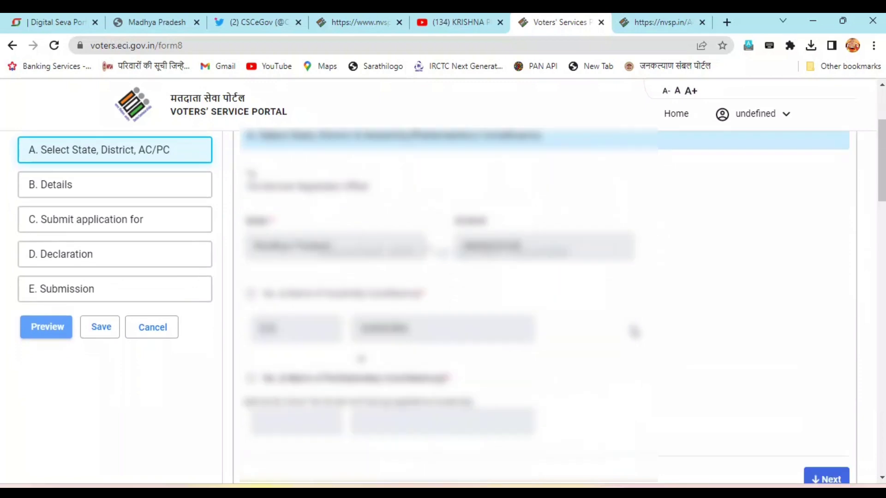
pyautogui.scroll(-9, 634, 331)
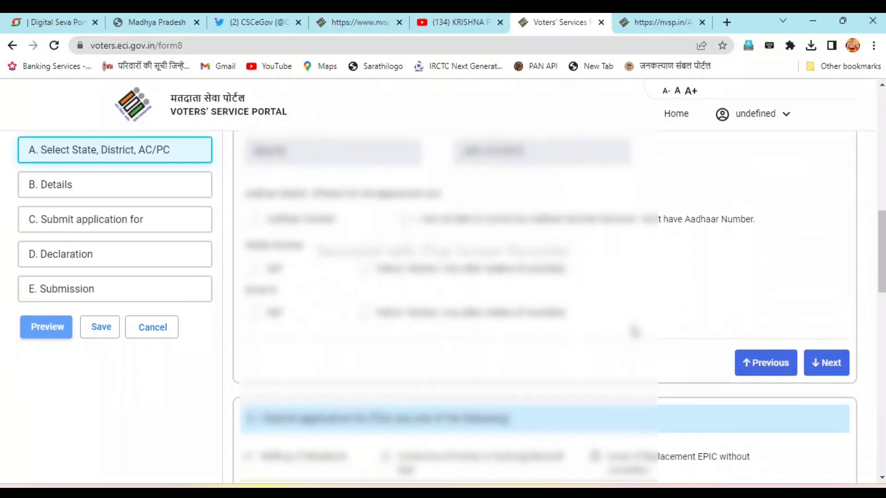
pyautogui.scroll(-10, 635, 332)
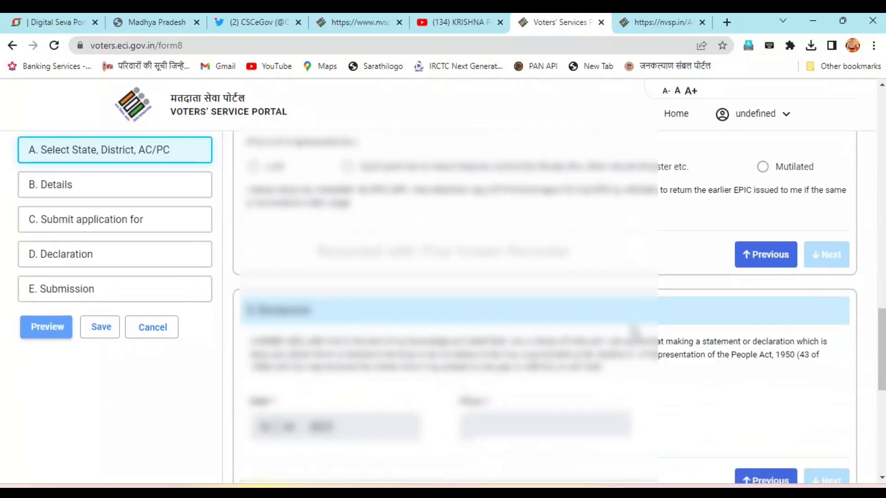
pyautogui.scroll(-1, 635, 331)
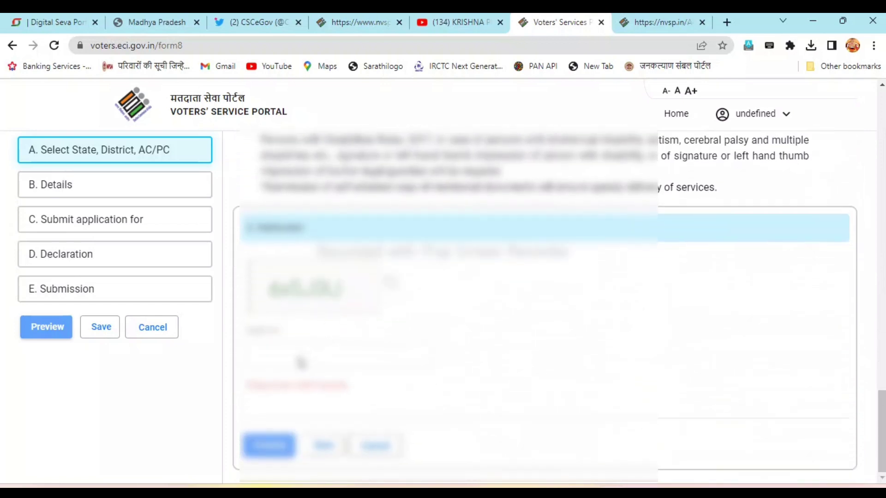
pyautogui.doubleClick(301, 363)
pyautogui.scroll(4, 609, 218)
pyautogui.scroll(20, 609, 218)
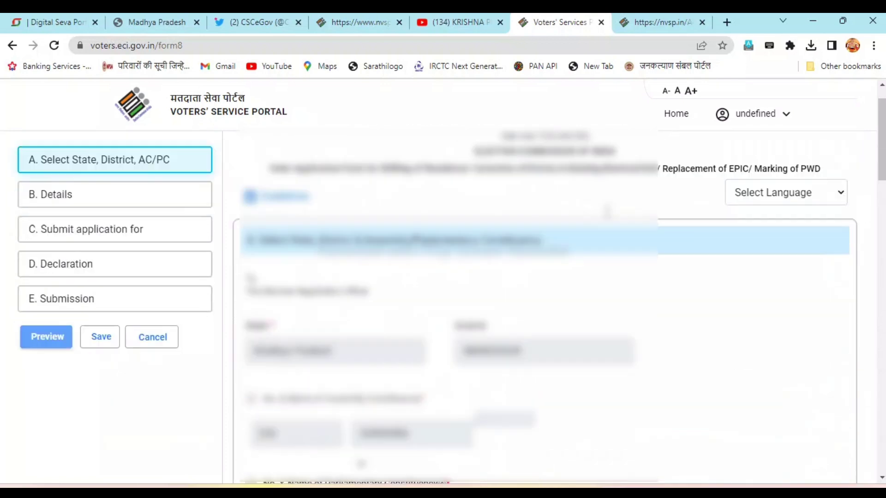
# - Complete the state, district and constituency section and tick Aadhaar Number in the Details section
pyautogui.scroll(-7, 610, 218)
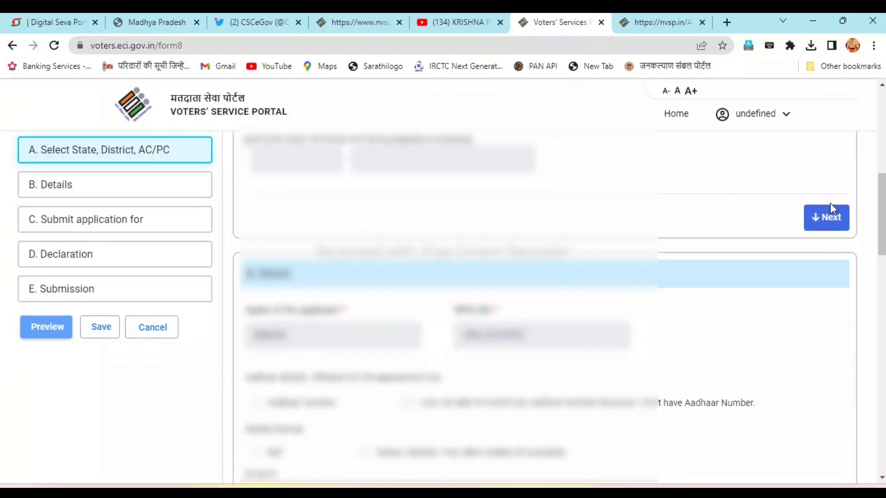
pyautogui.click(838, 228)
pyautogui.scroll(-1, 688, 235)
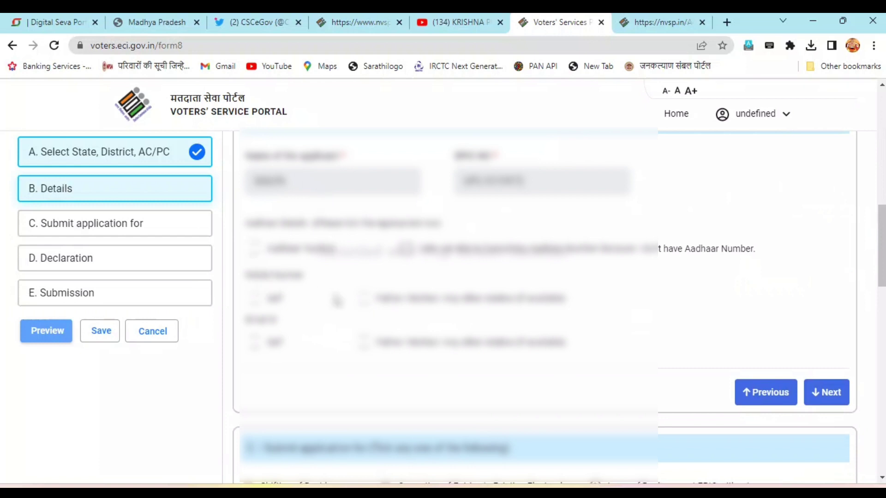
pyautogui.click(255, 250)
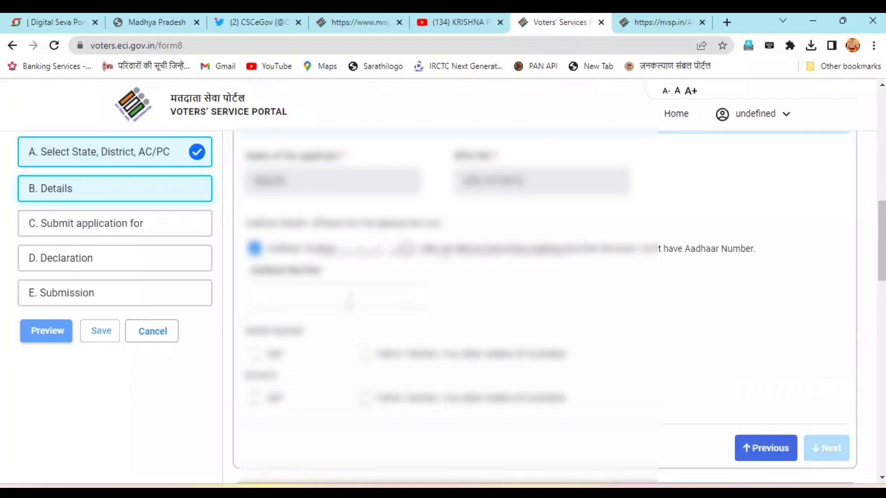
# - Mark the original EPIC as Lost in the replacement EPIC application section
pyautogui.scroll(-1, 385, 286)
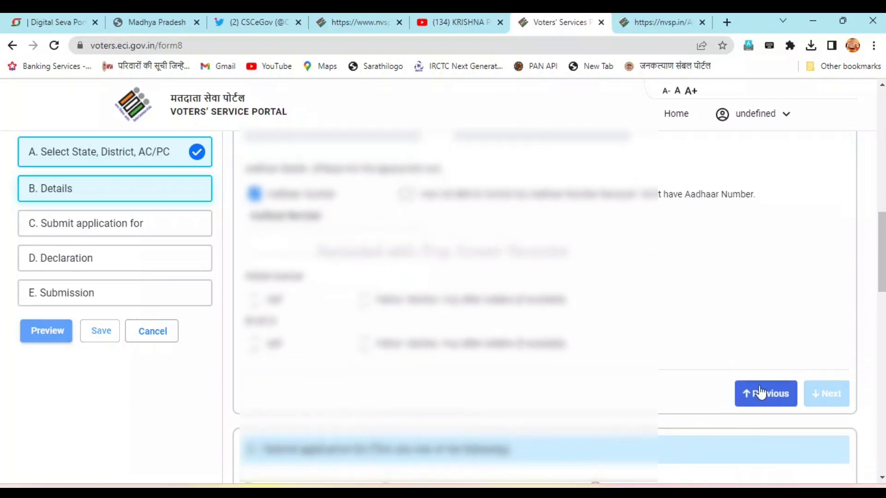
pyautogui.scroll(-5, 671, 312)
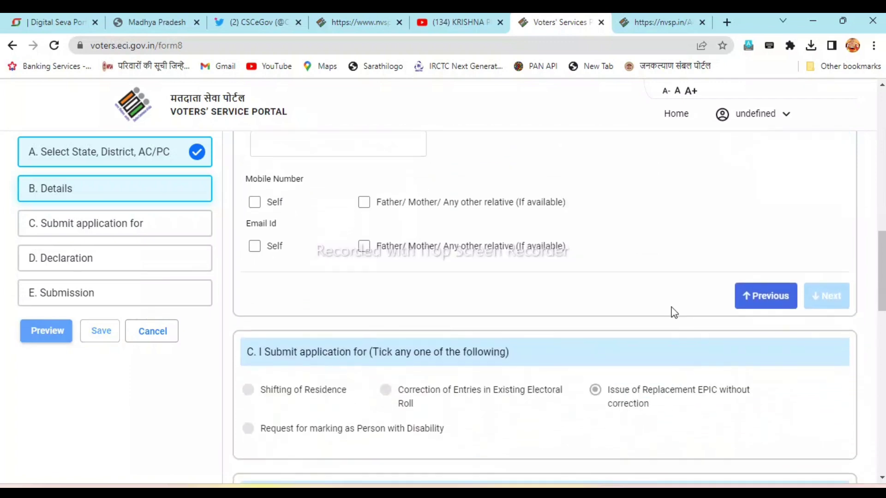
pyautogui.scroll(-1, 673, 313)
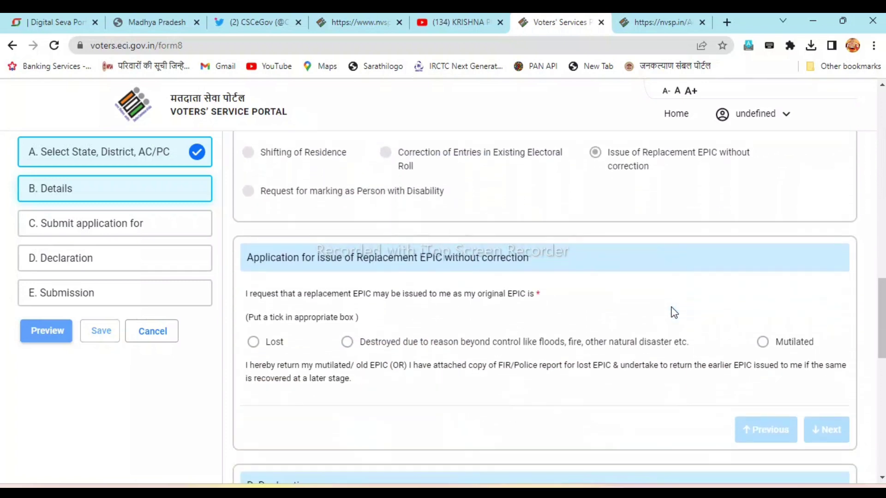
pyautogui.scroll(1, 674, 313)
pyautogui.scroll(-2, 641, 299)
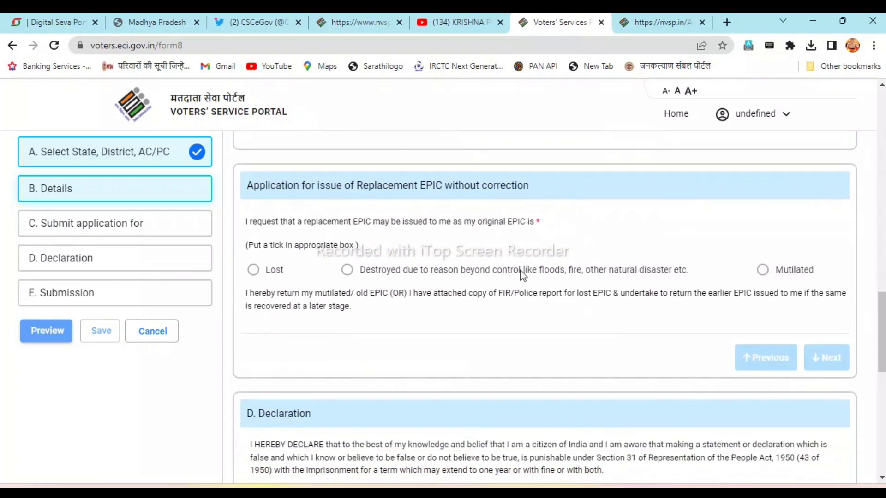
pyautogui.scroll(-1, 359, 199)
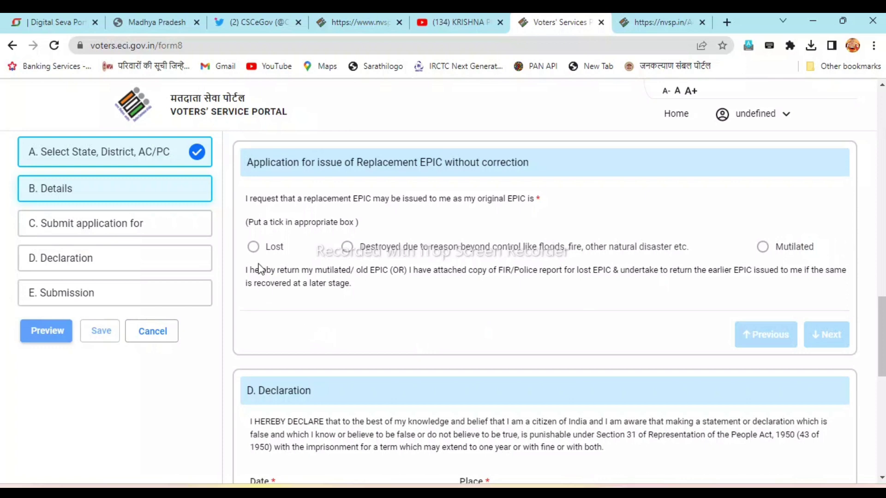
pyautogui.click(253, 248)
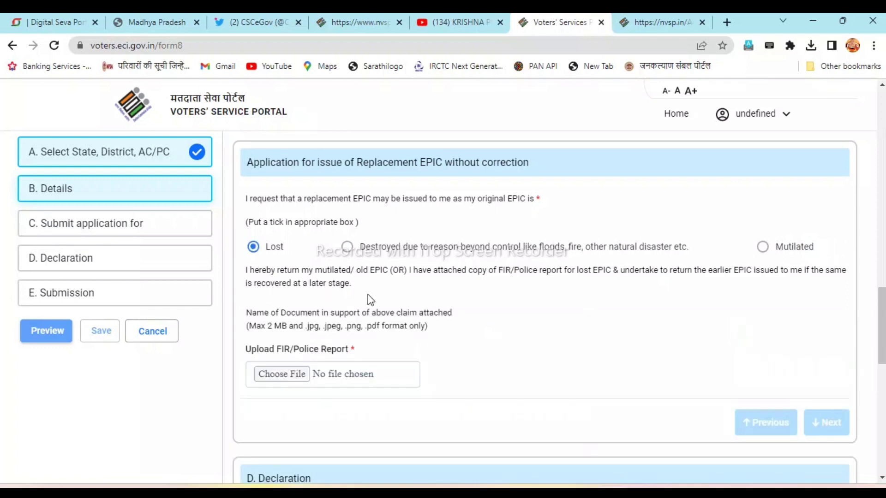
# - Change the original EPIC's condition to Mutilated and continue past the Declaration section to the submission captcha
pyautogui.scroll(-1, 390, 294)
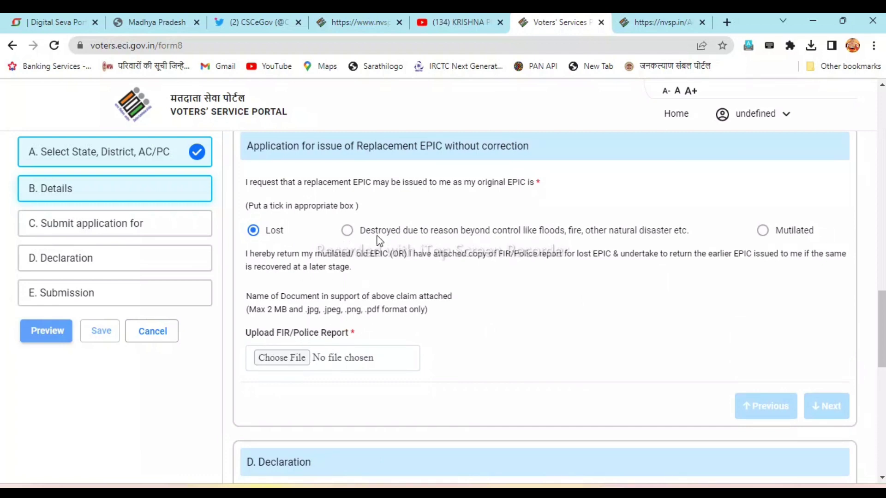
pyautogui.click(764, 233)
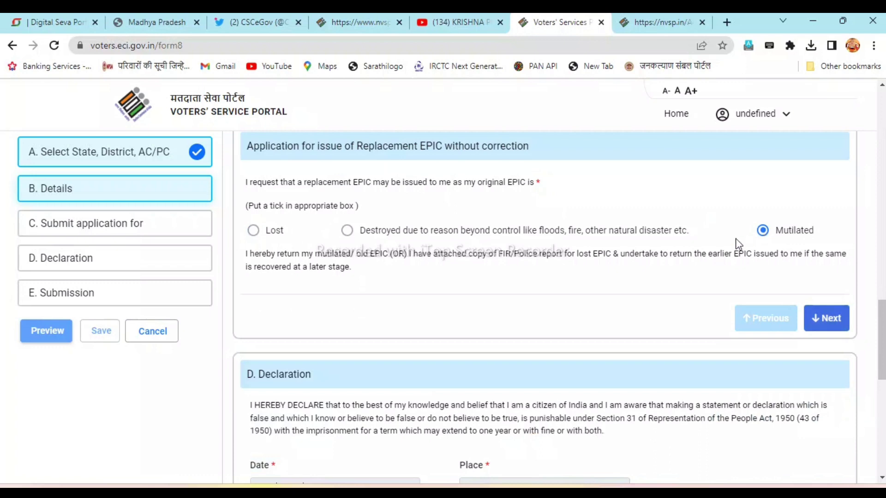
pyautogui.click(826, 323)
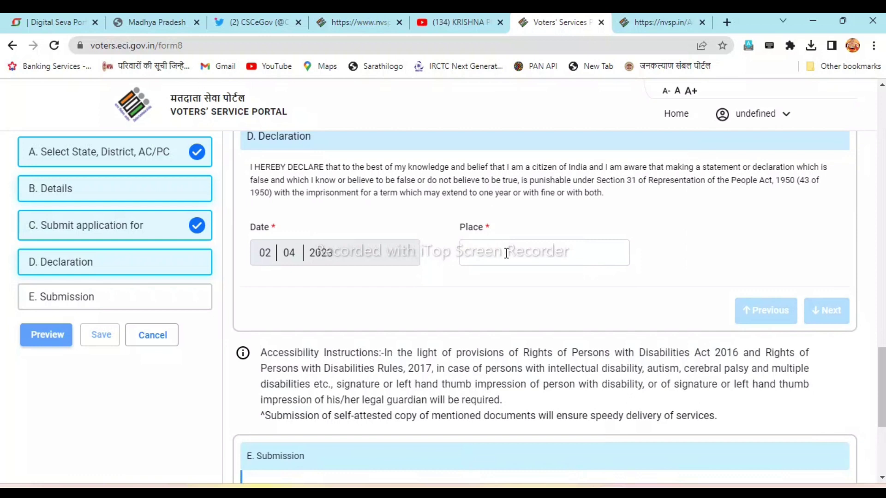
pyautogui.scroll(-5, 512, 251)
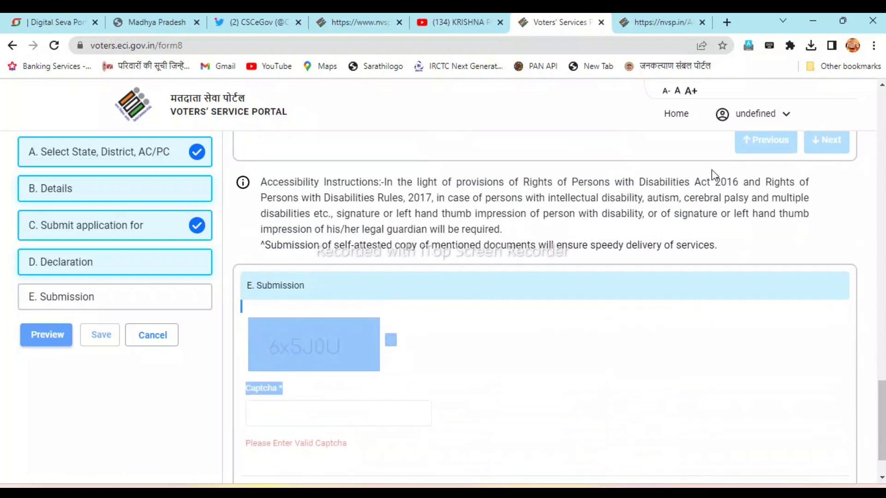
pyautogui.click(482, 340)
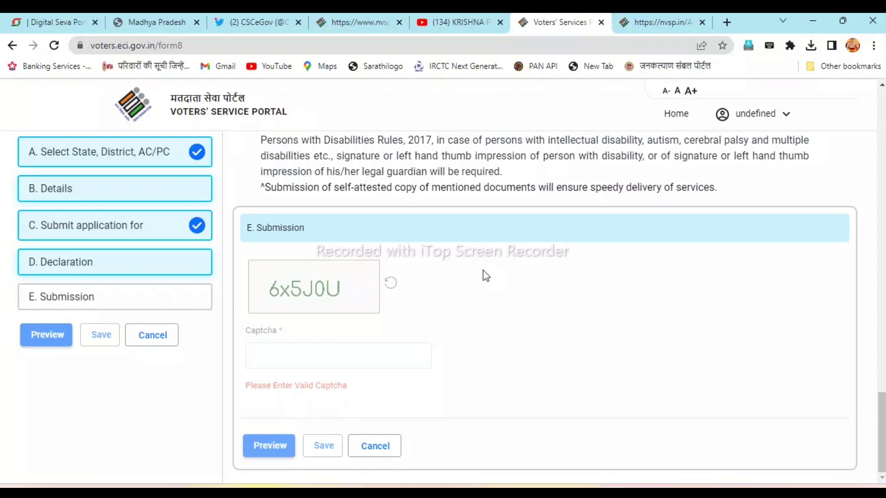
# - Return to the portal's home page to open Track Application Status, and switch to the YouTube channel's videos page
pyautogui.click(678, 116)
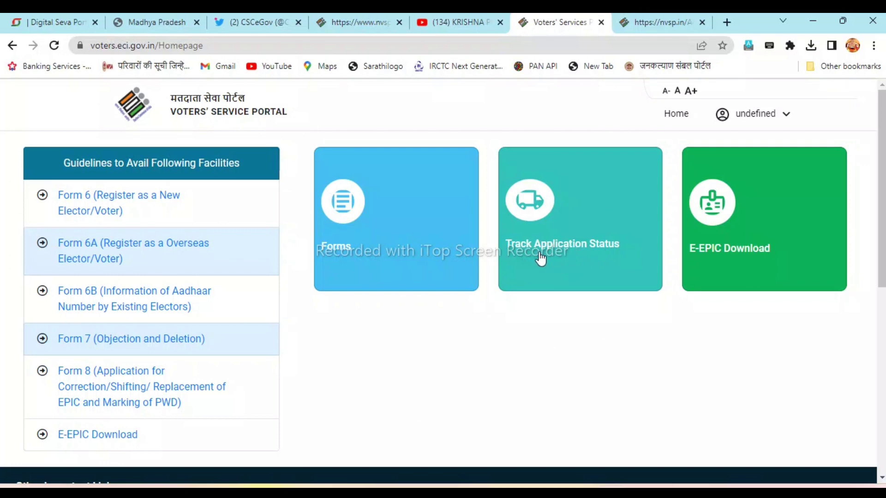
pyautogui.click(583, 254)
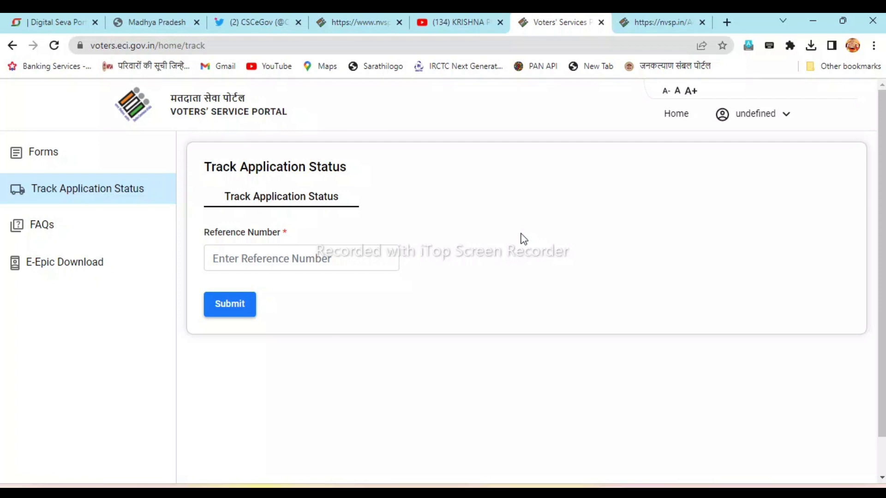
pyautogui.click(490, 21)
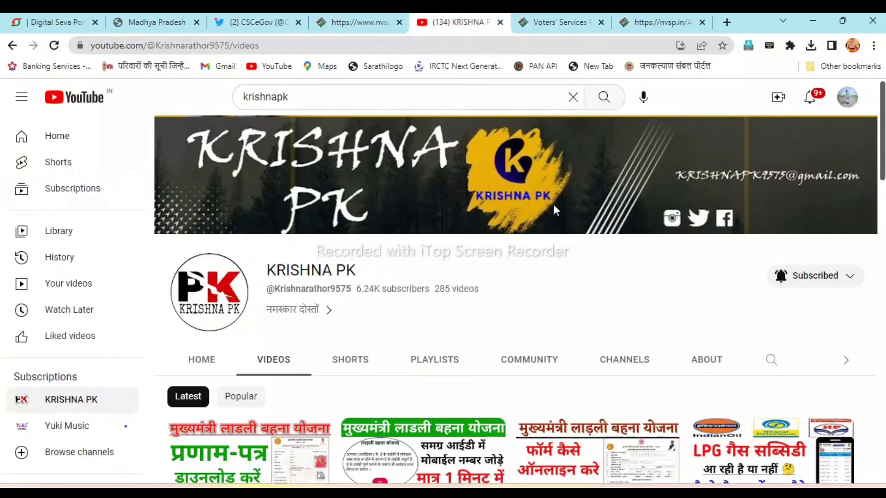